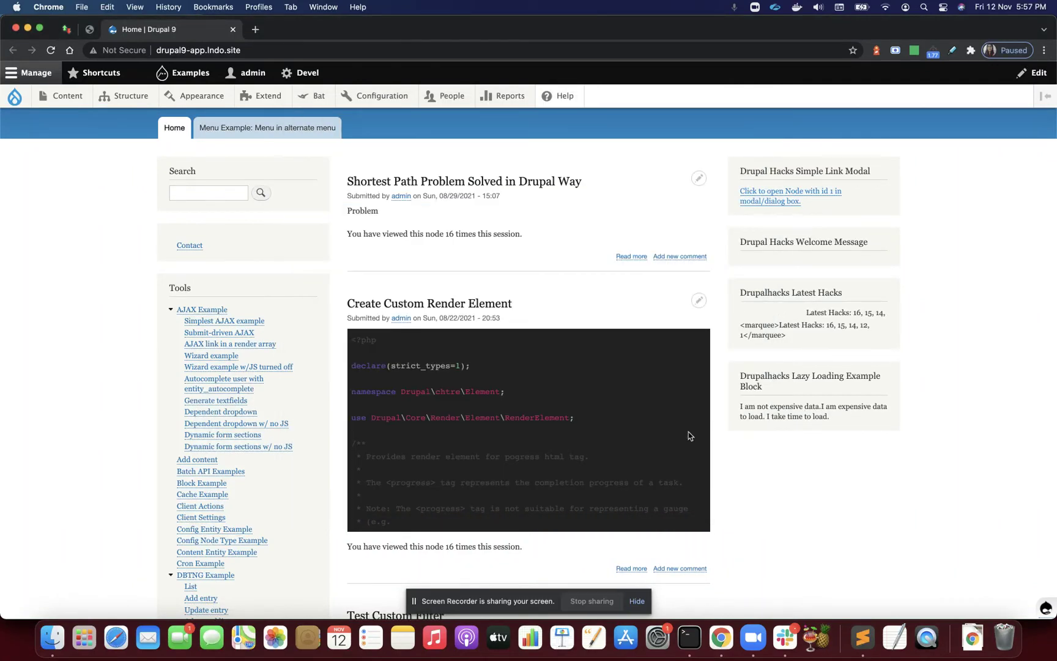
scroll(613, 411, up, 2)
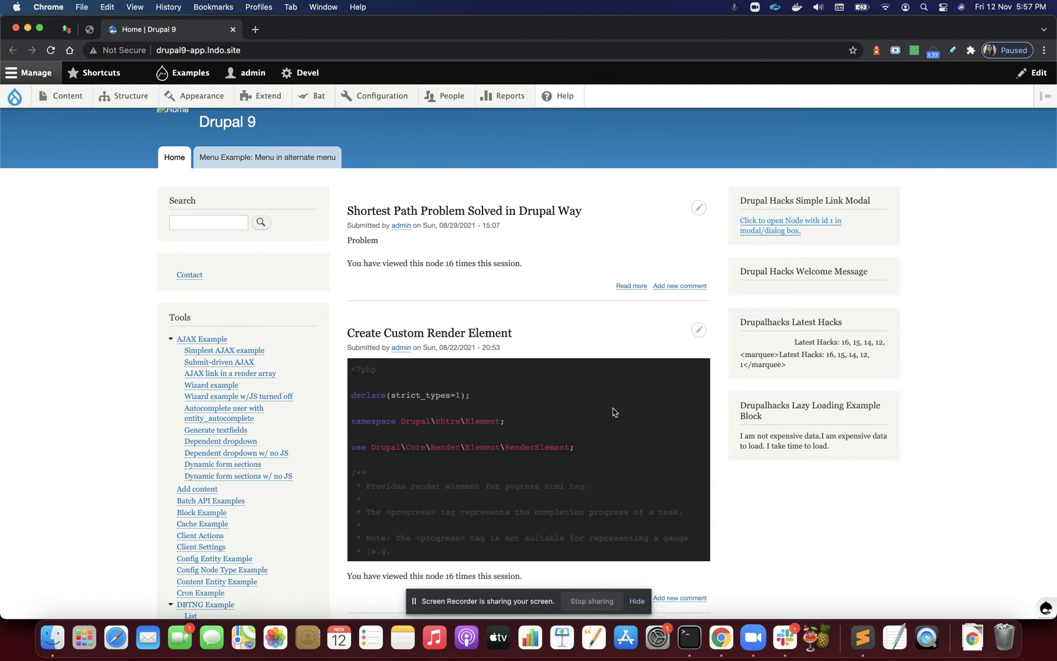
- Preview the block's node link modal in the browser, then return to Sublime Text
click(791, 233)
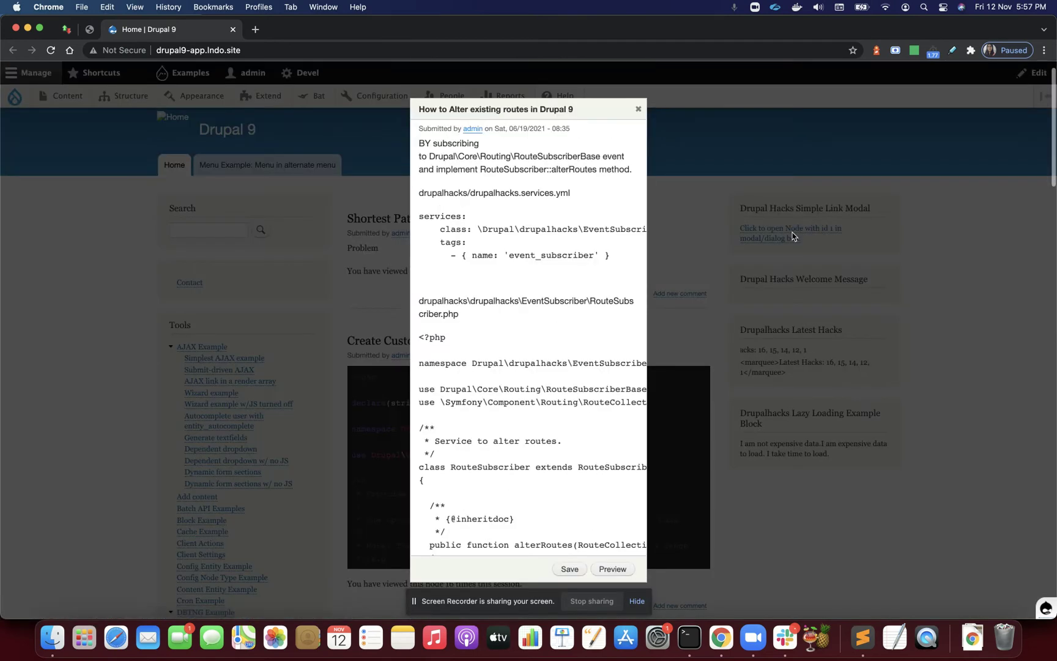
mouse_move(529, 248)
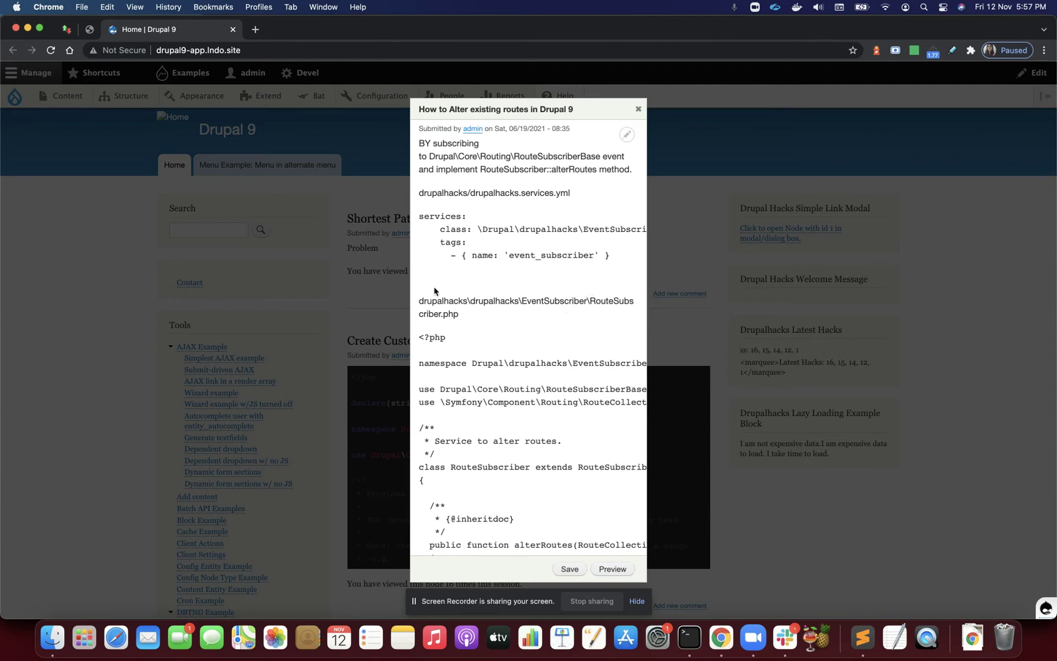
click(637, 110)
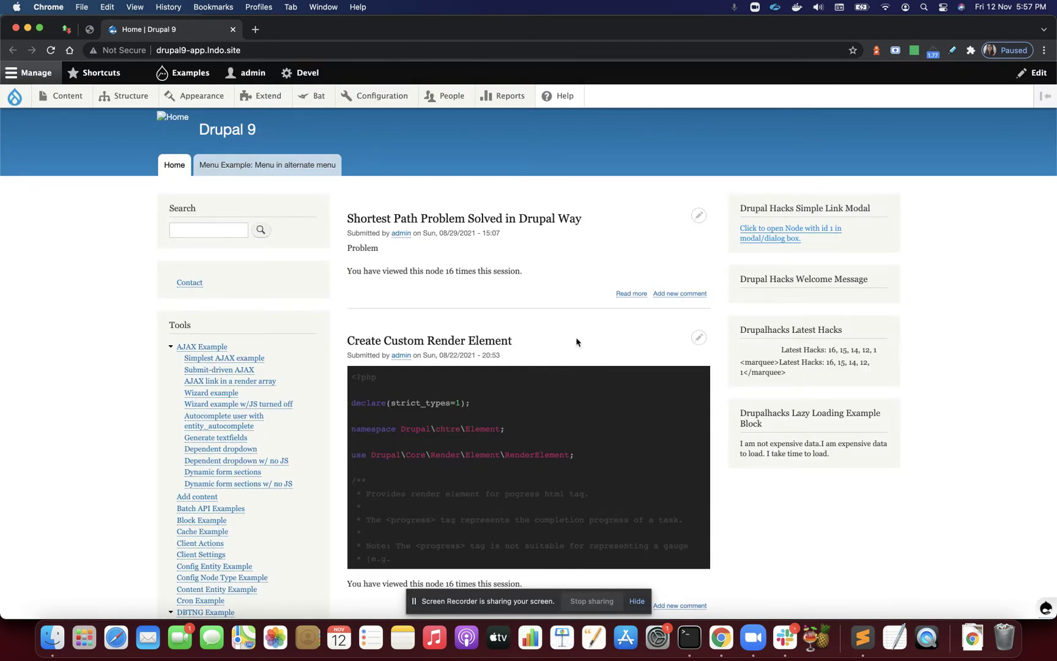
key(super+Tab)
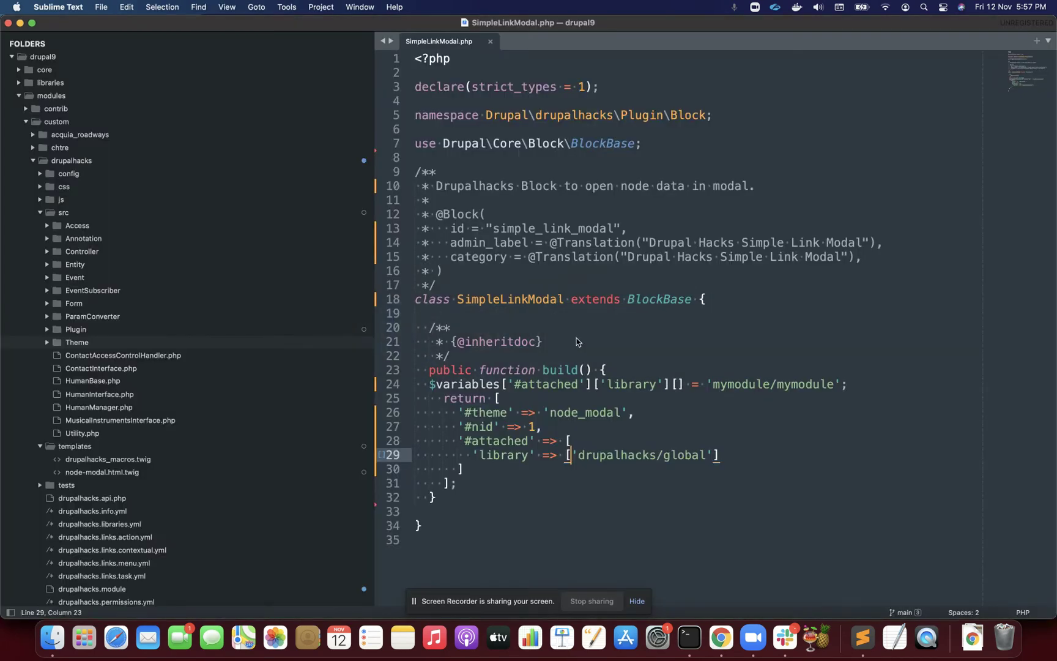
key(super+Tab)
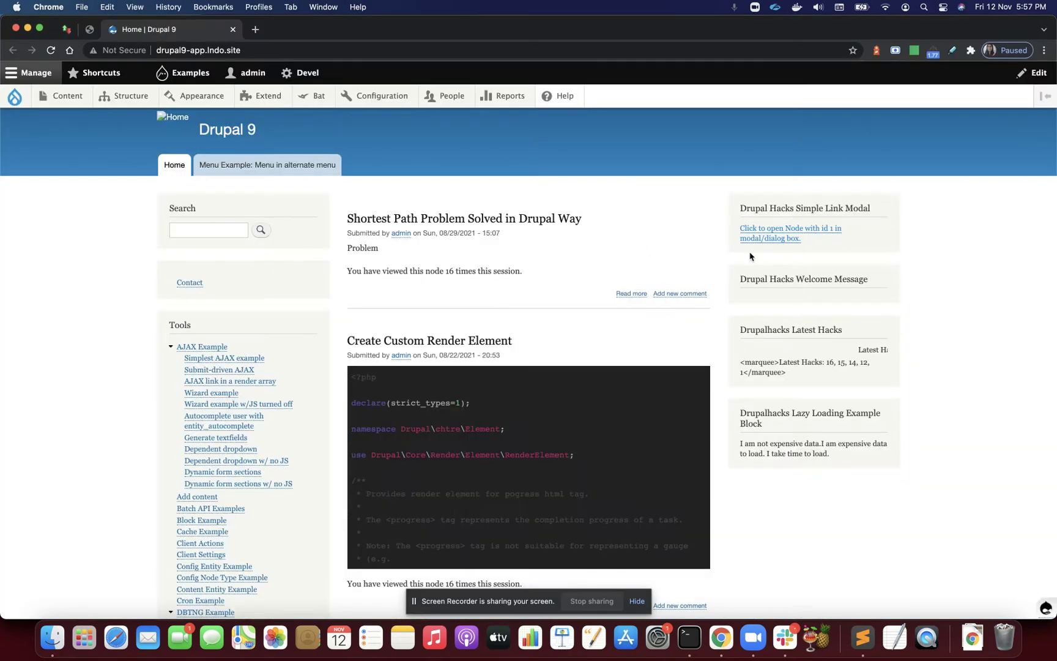
key(super+Tab)
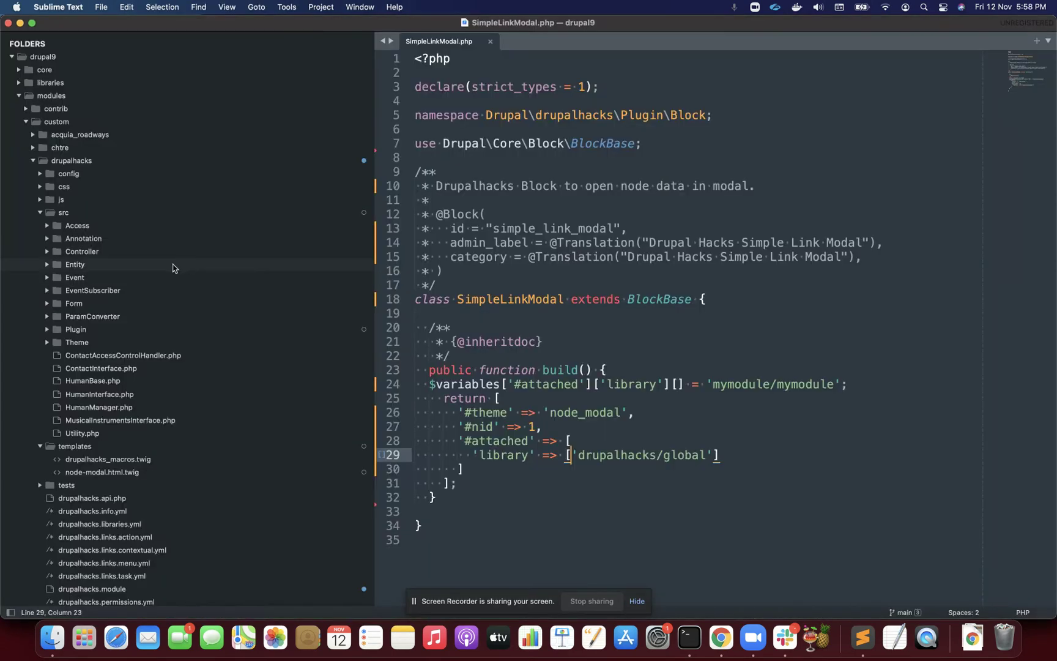
- Expand src/Plugin/Block and locate the node_modal theme name in the block plugin
click(104, 329)
click(104, 343)
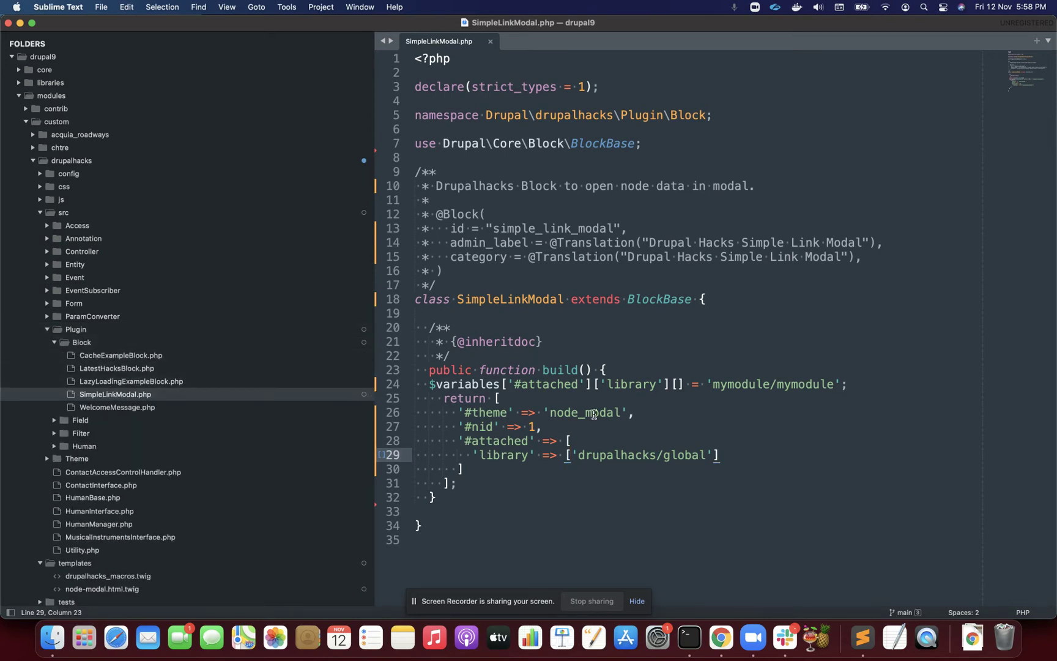
double_click(594, 413)
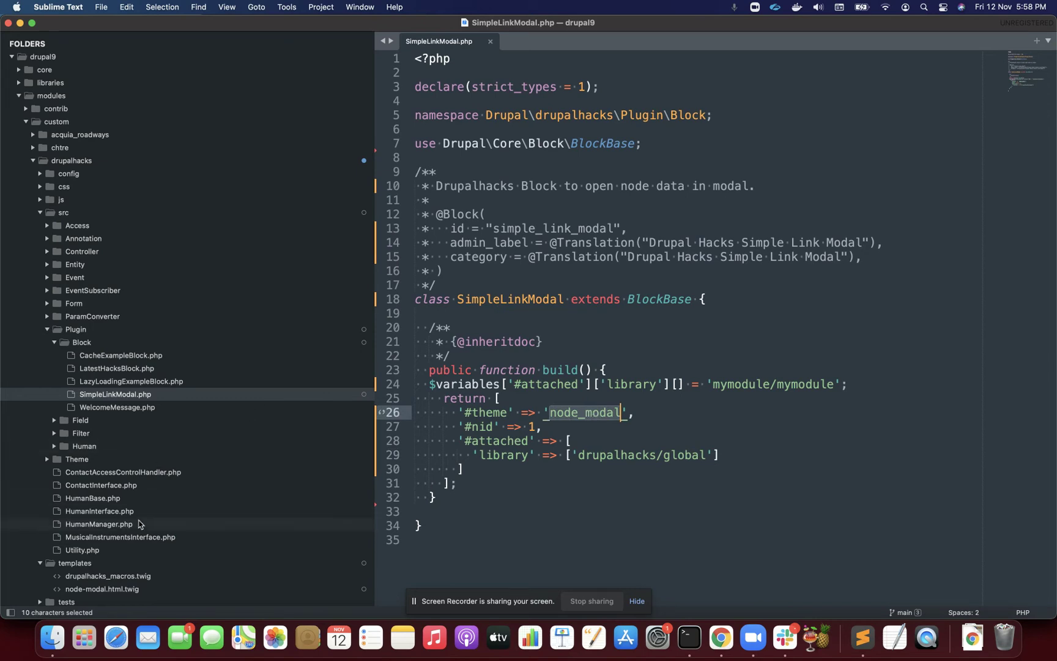
scroll(137, 525, down, 3)
- In node-modal.html.twig, change the data-dialog-options width from 400 to 600 and save
click(132, 529)
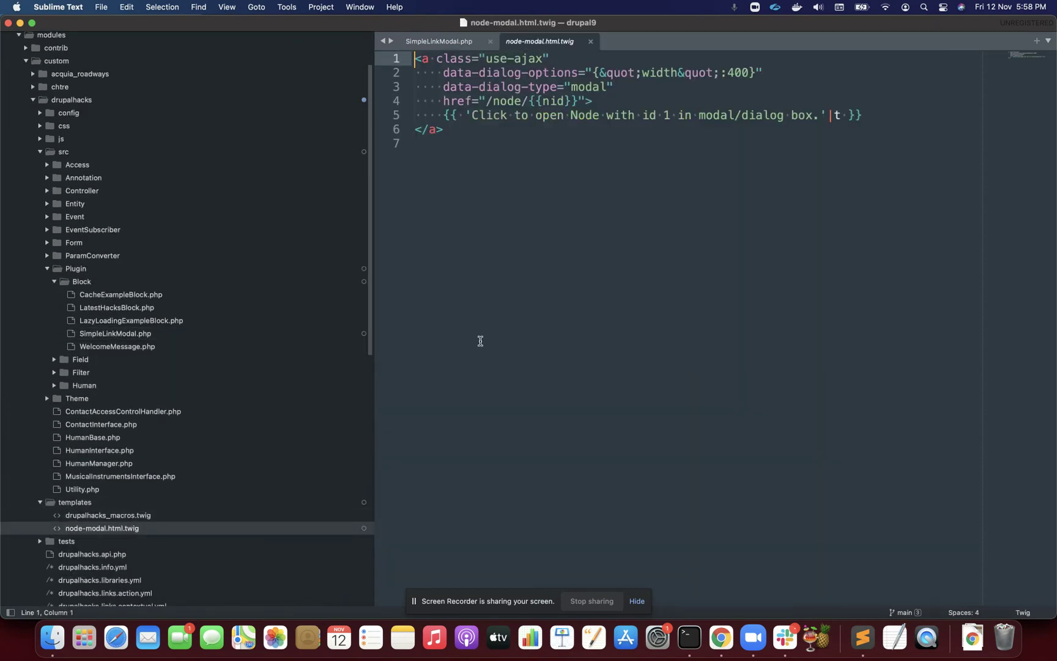
click(452, 138)
key(super+a)
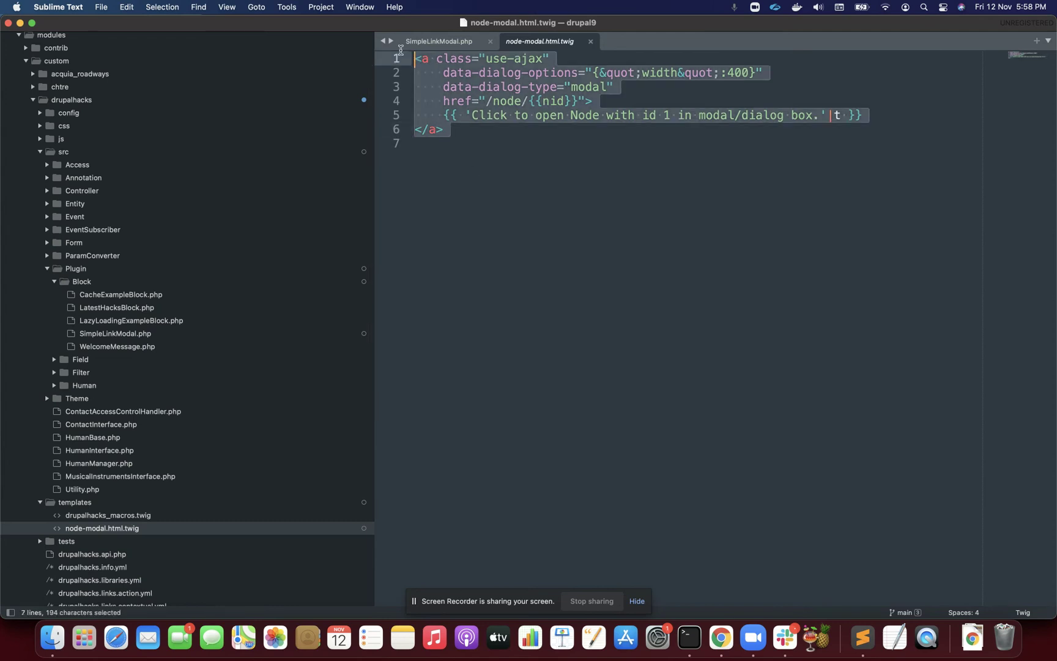
click(469, 147)
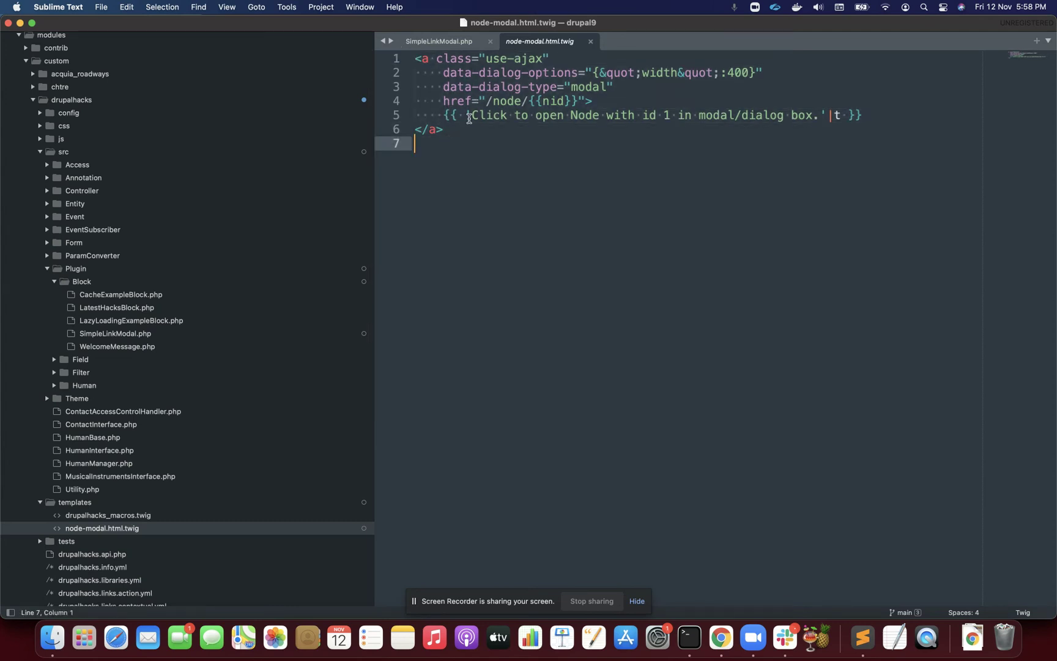
double_click(466, 60)
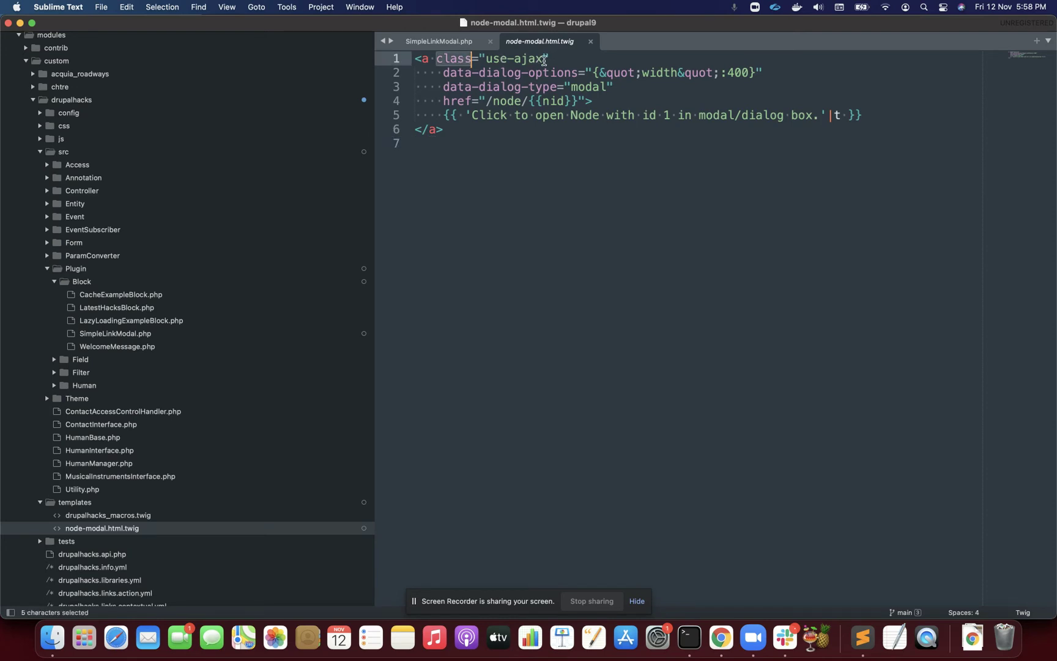
drag(544, 60, 498, 60)
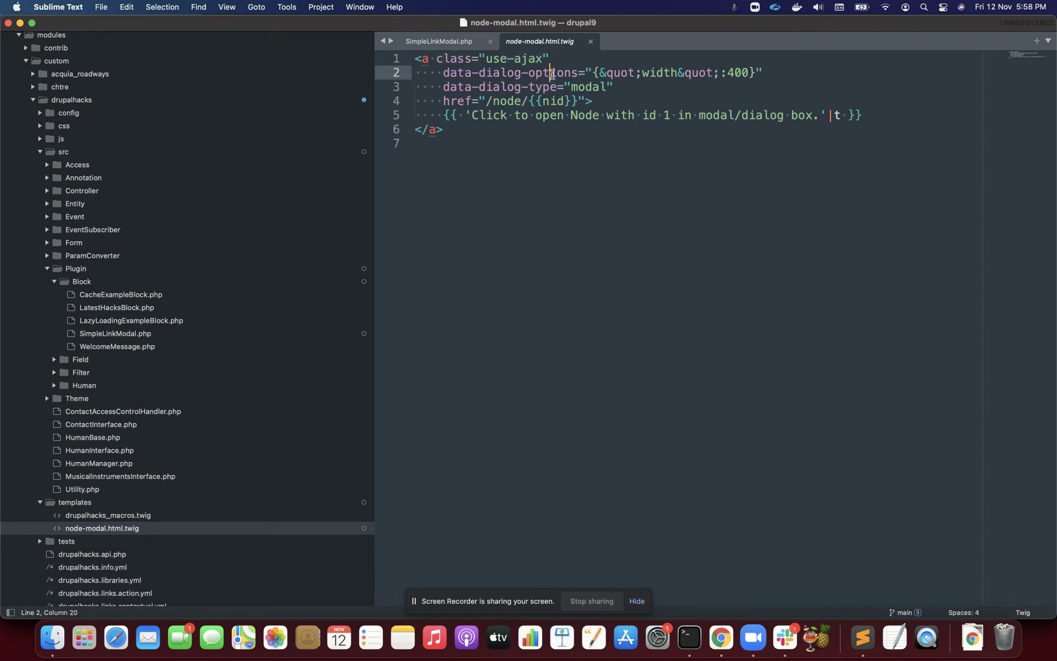
double_click(552, 73)
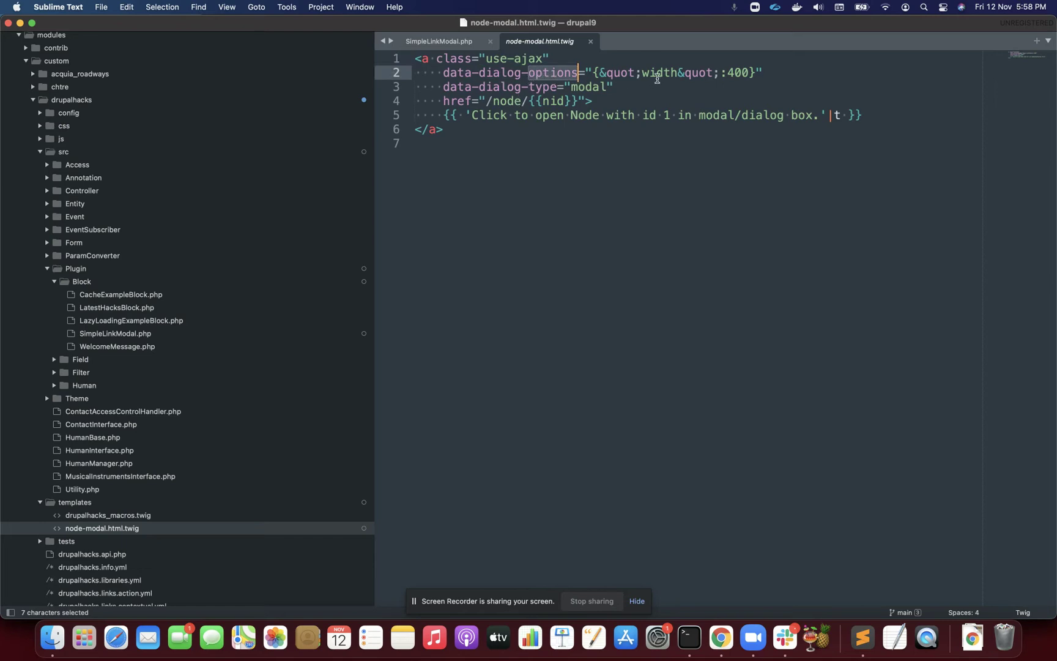
click(733, 73)
key(BackSpace)
text(6)
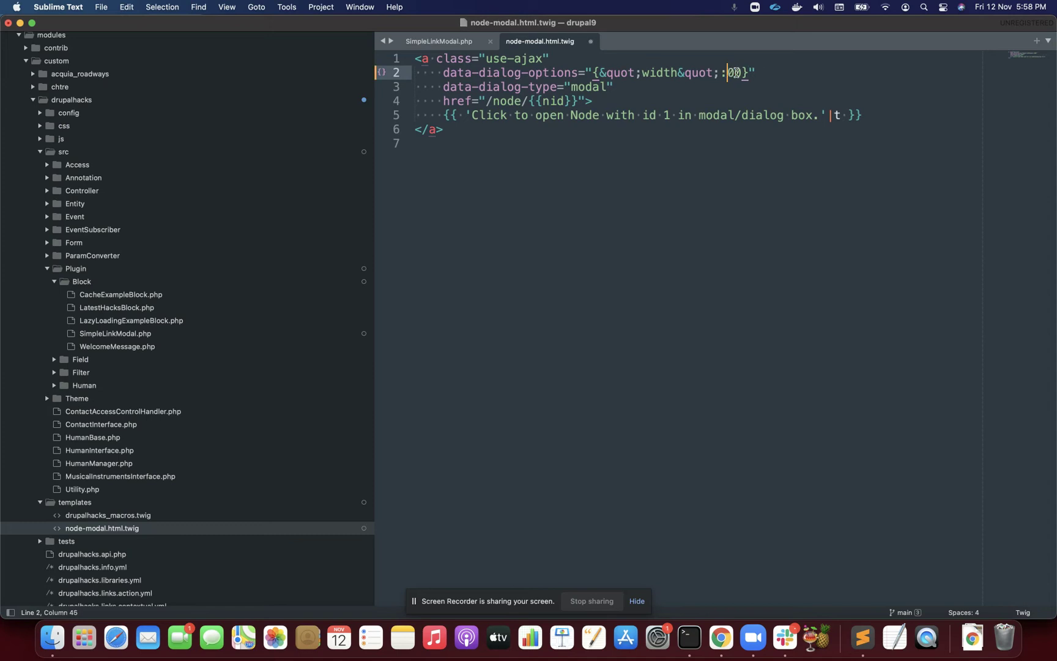
key(super+s)
- Inspect the template's modal dialog type and the node link path with its nid placeholder
click(588, 87)
key(super+shift+space)
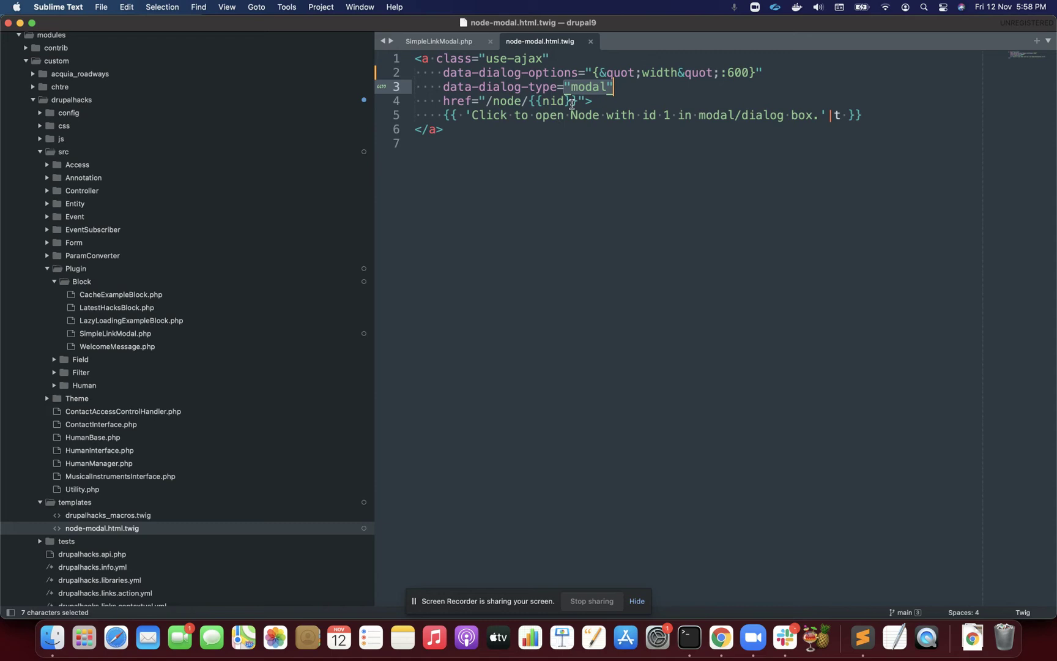
click(572, 101)
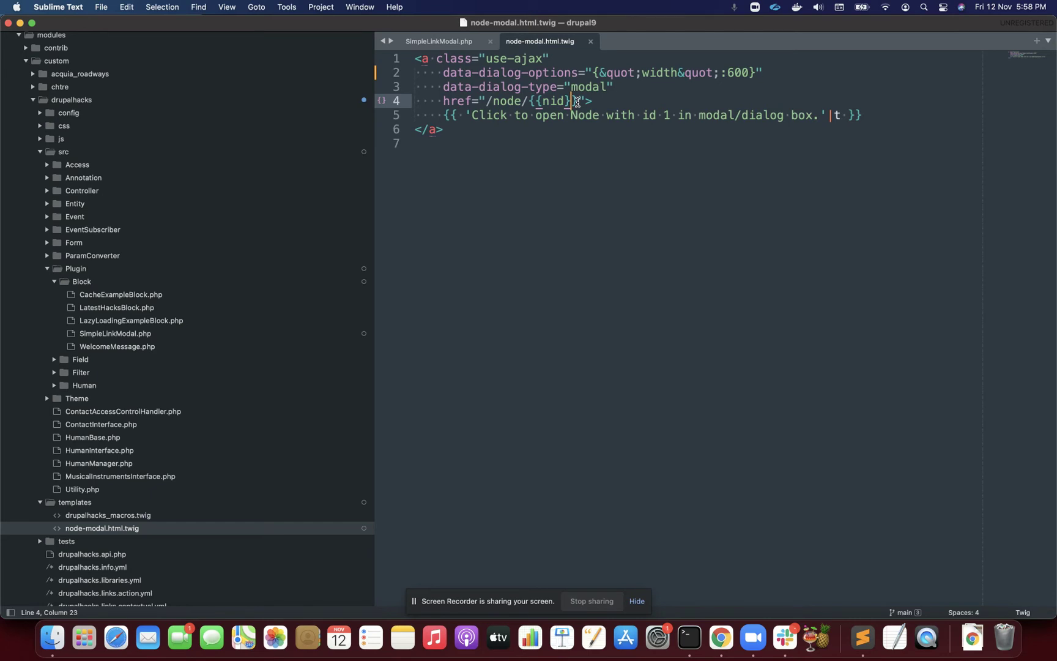
key(Right)
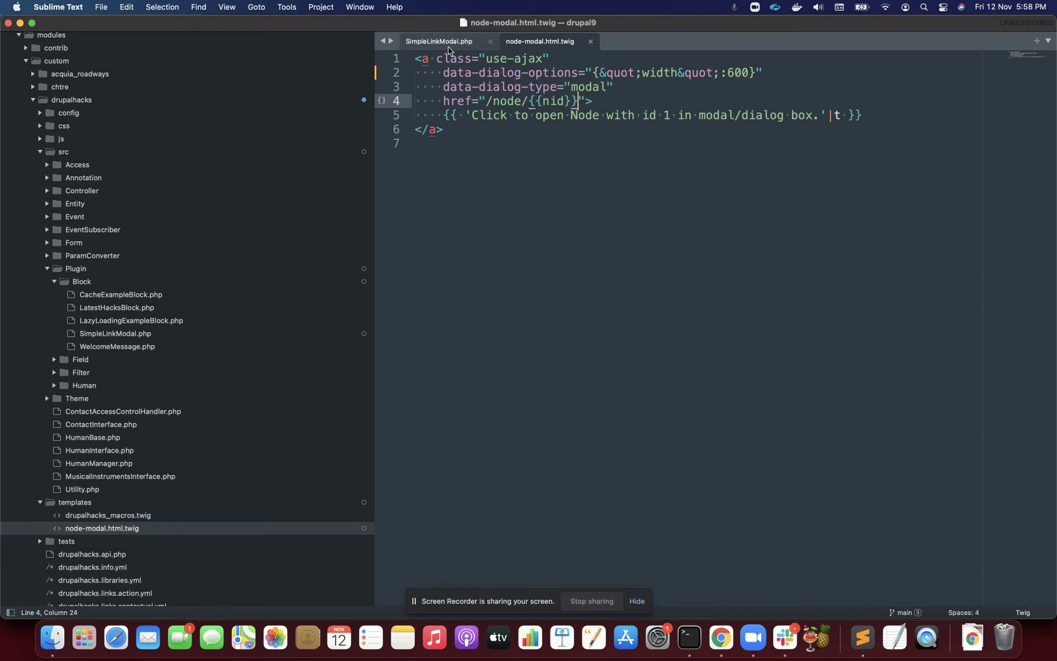
click(454, 45)
- Change the block's #nid value from 1 to 2 and save SimpleLinkModal.php
click(545, 445)
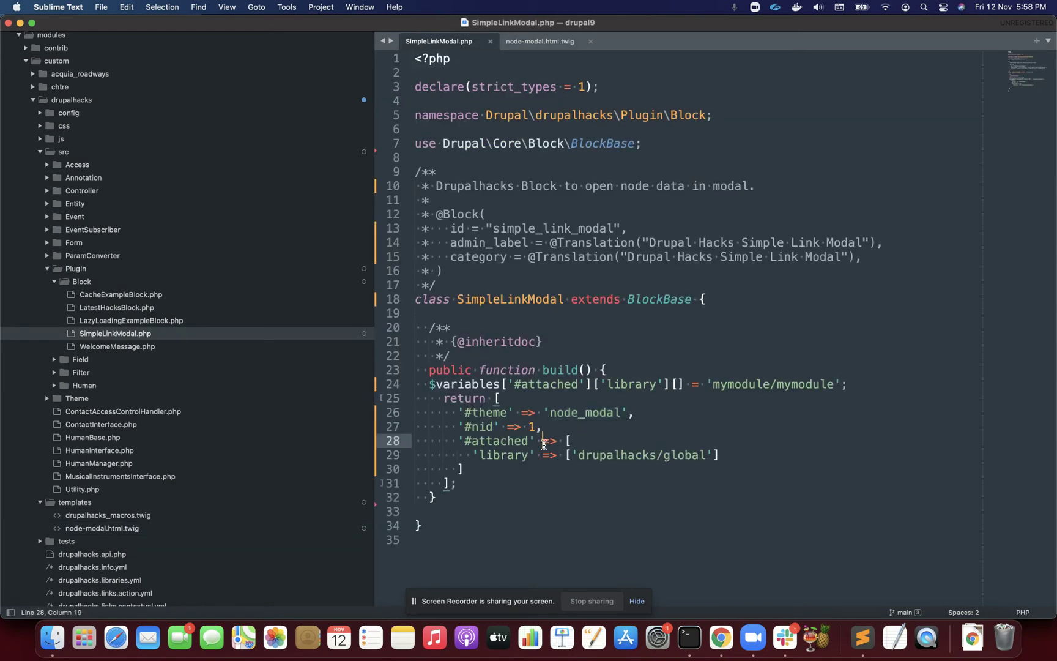
click(537, 429)
key(BackSpace)
text(2)
key(super+s)
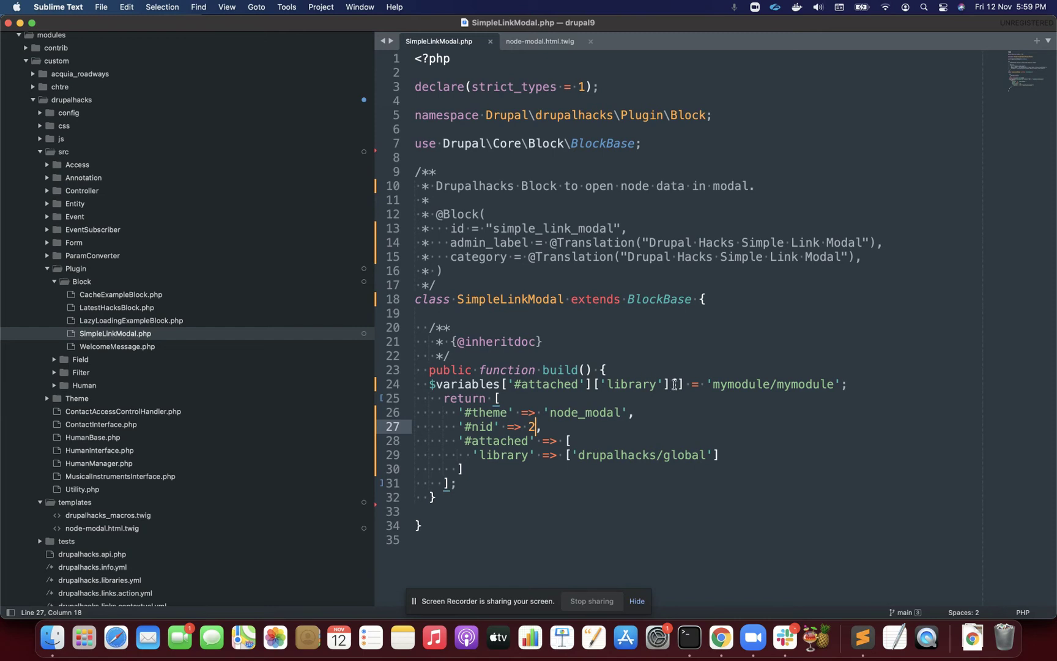
- Replace both mymodule names on line 24 with drupalhacks/global via autocomplete and save
double_click(784, 385)
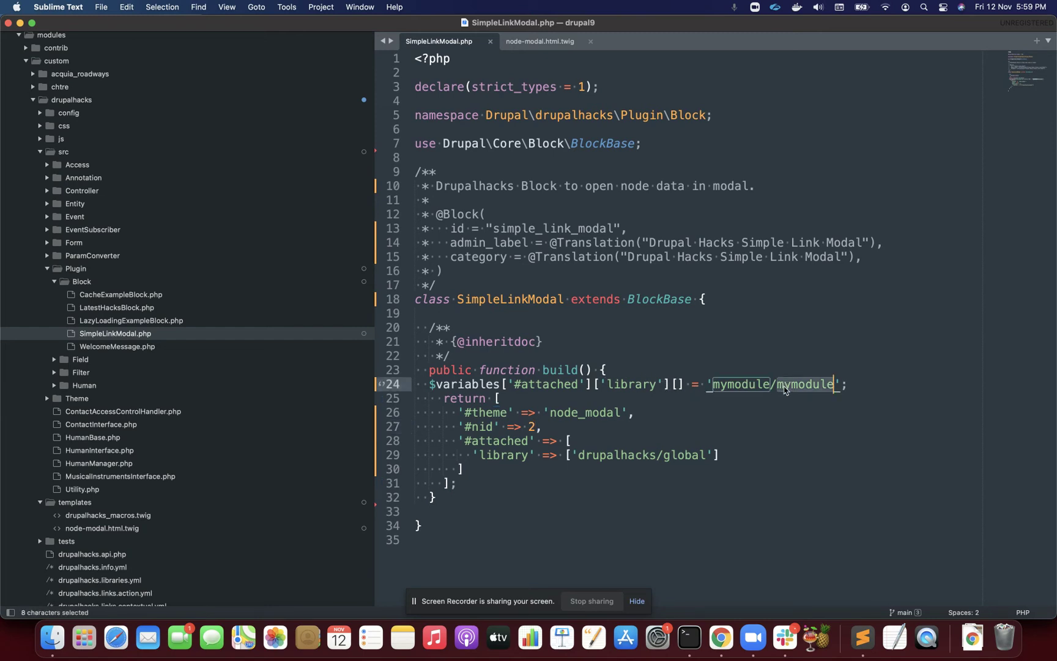
click(668, 386)
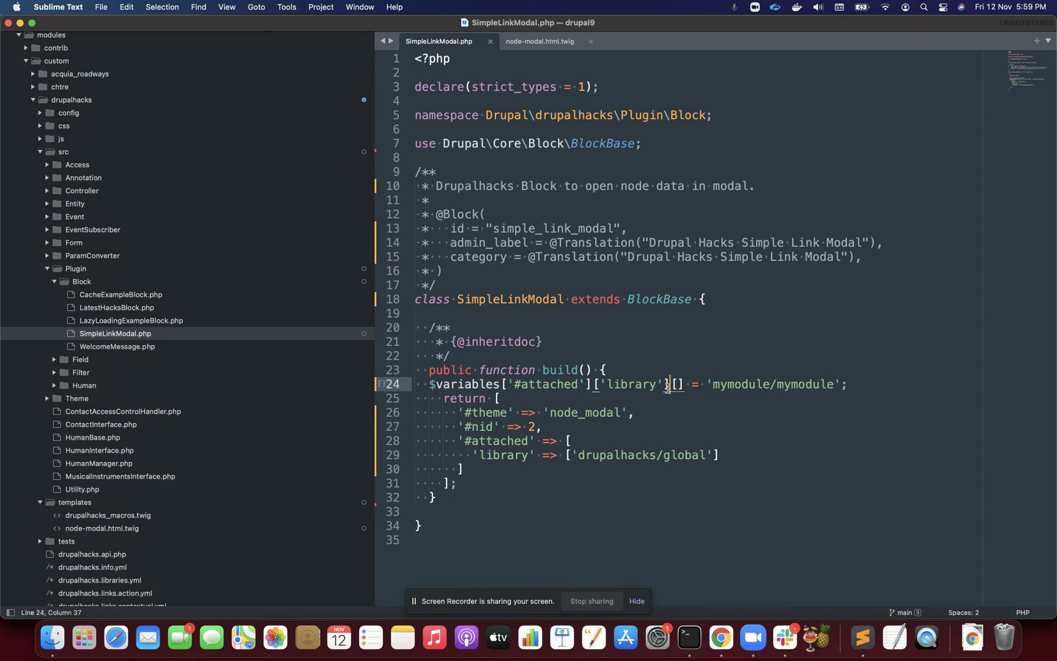
double_click(744, 386)
text(drup)
key(Return)
click(823, 386)
double_click(824, 386)
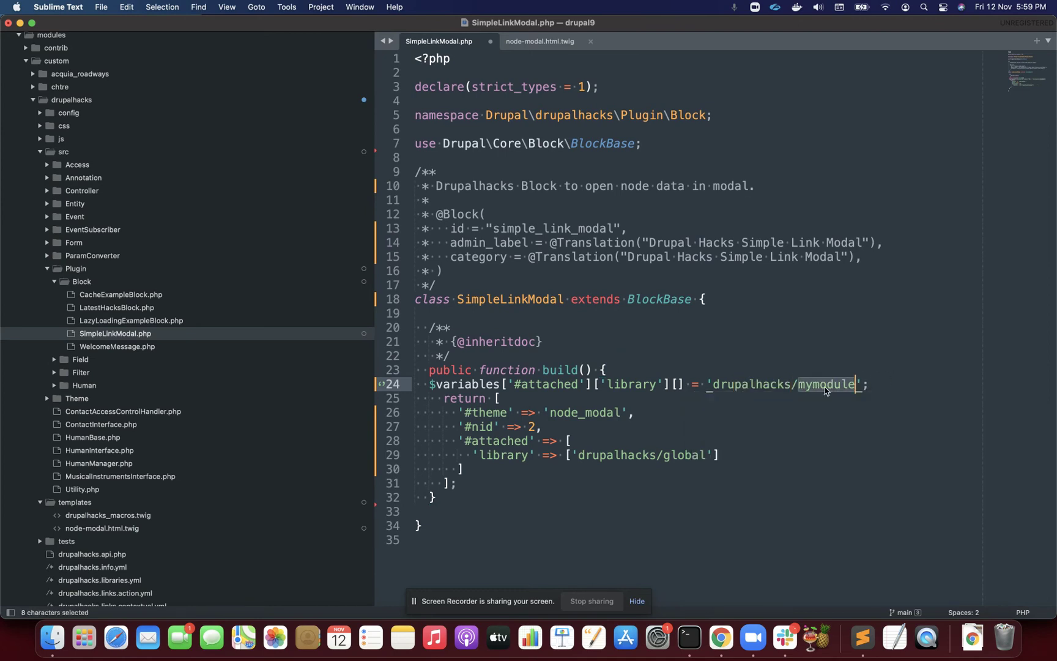
text(glob)
key(Return)
key(super+s)
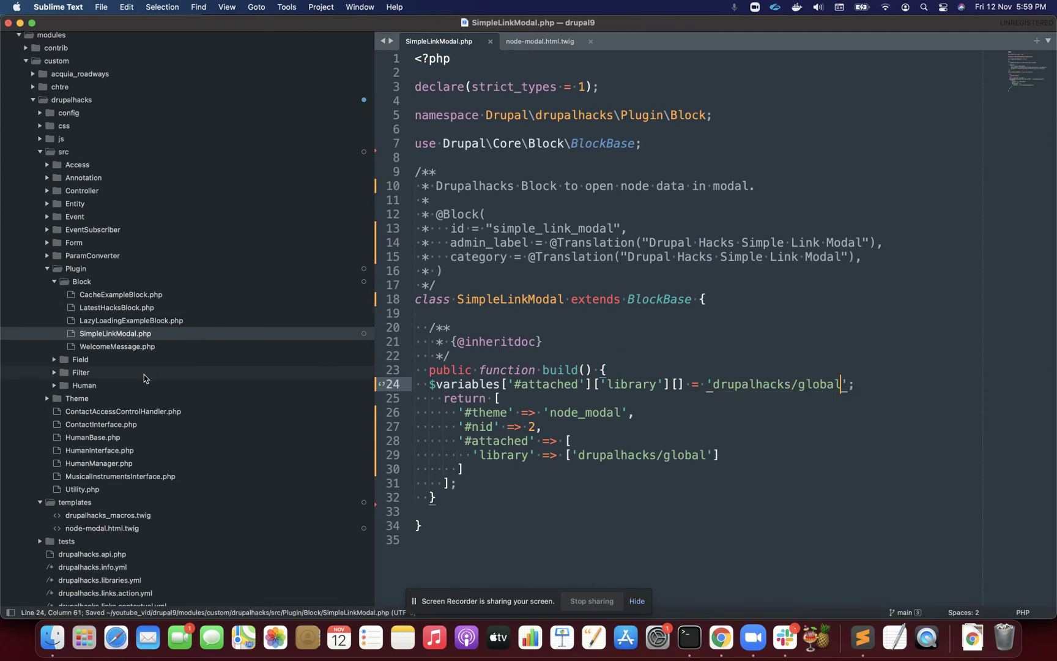
scroll(146, 376, down, 5)
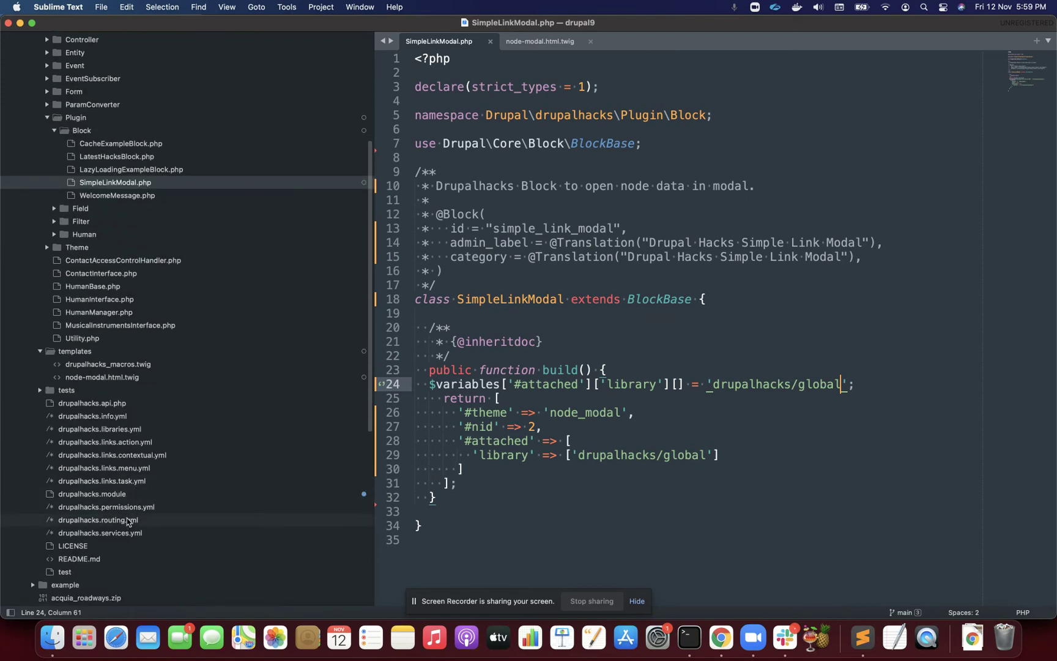
click(136, 430)
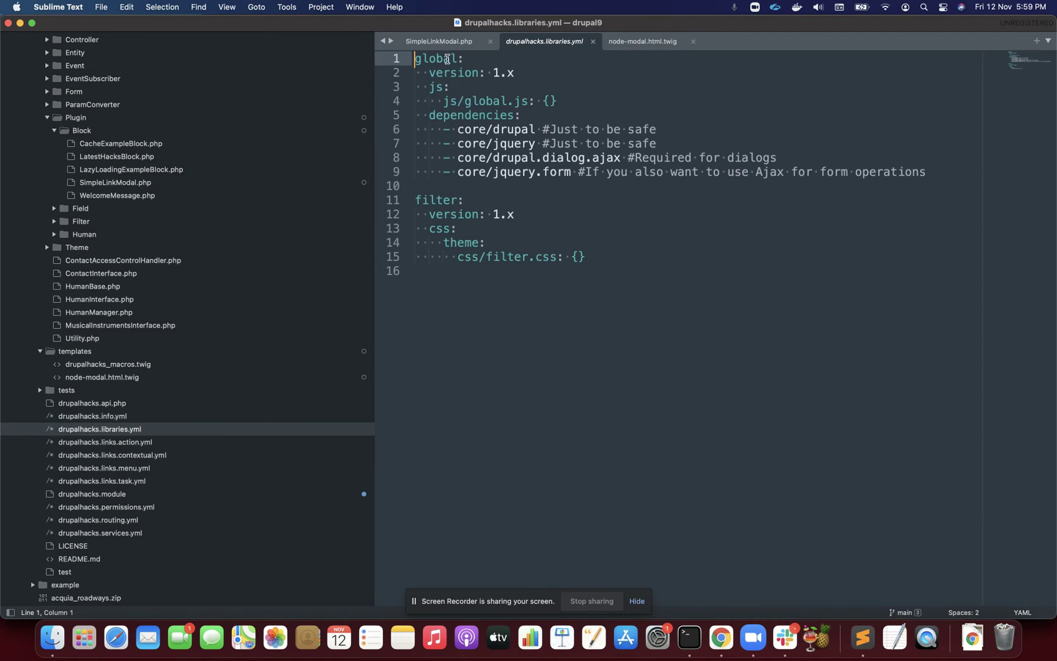
- Review the global library's dependencies, core/drupal.dialog.ajax and jquery.form, in drupalhacks.libraries.yml
click(449, 59)
double_click(512, 130)
double_click(514, 156)
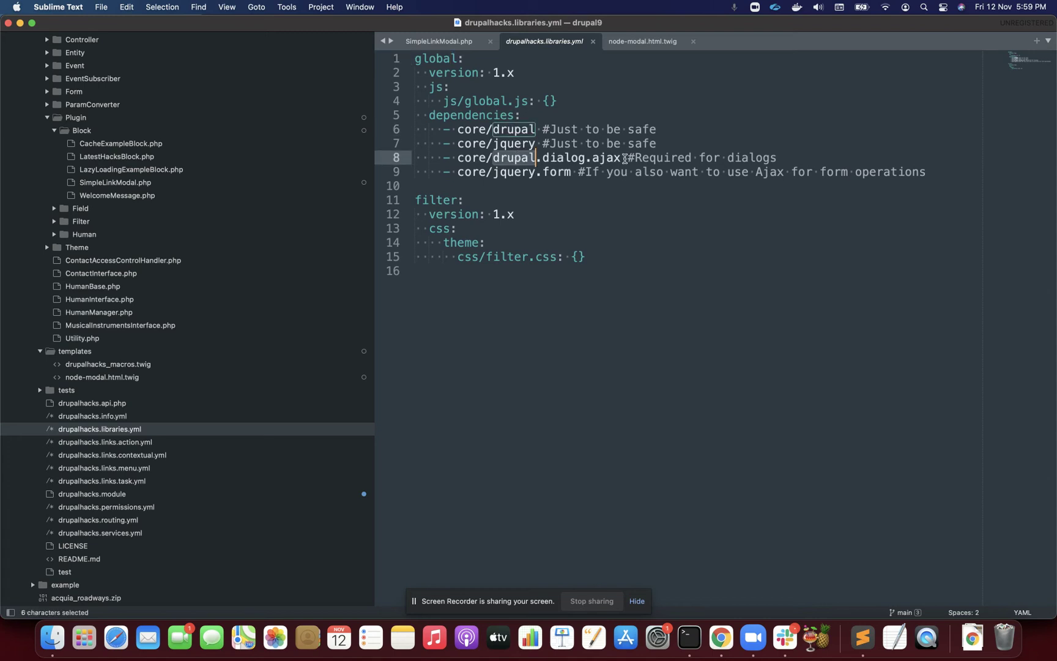
drag(625, 158, 493, 158)
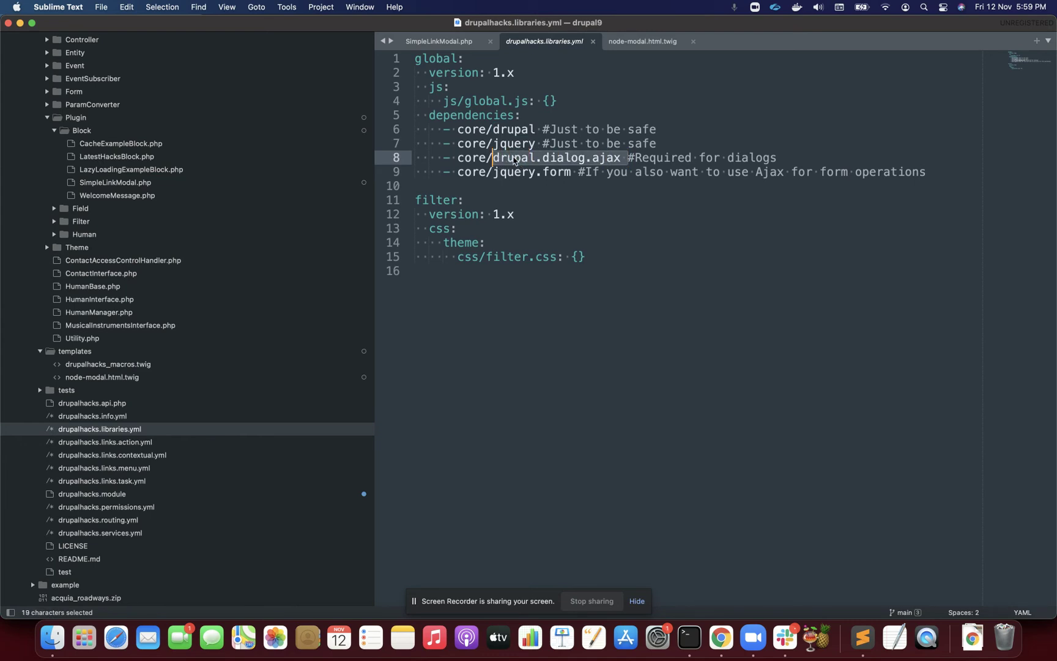
double_click(523, 173)
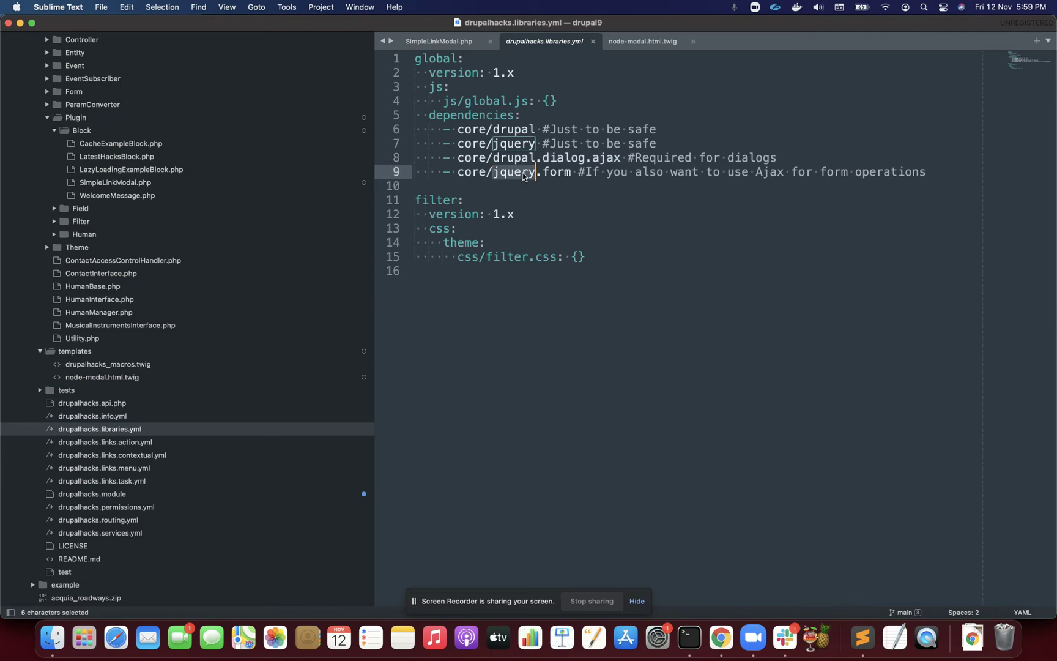
click(557, 177)
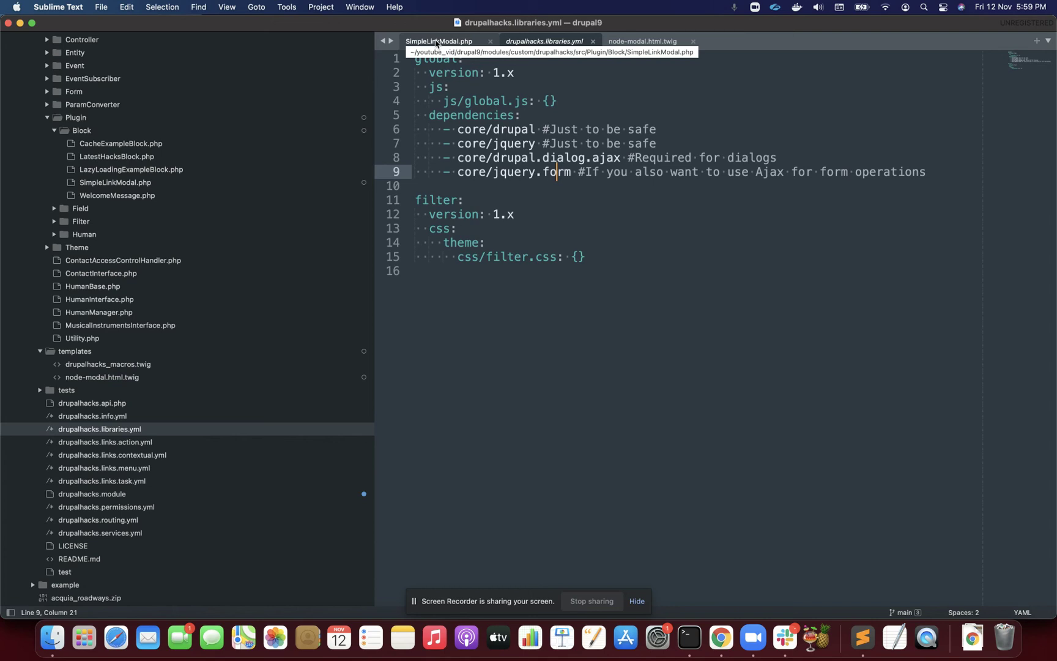
click(439, 43)
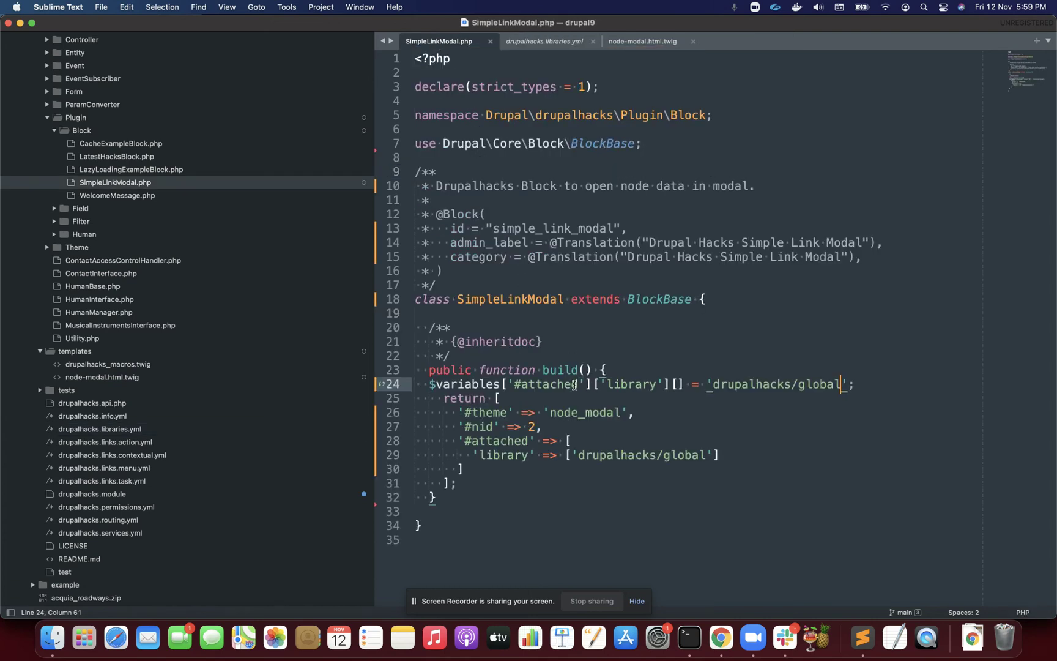
- Save SimpleLinkModal.php, recheck the 600-wide modal link template, and switch to Chrome
click(633, 45)
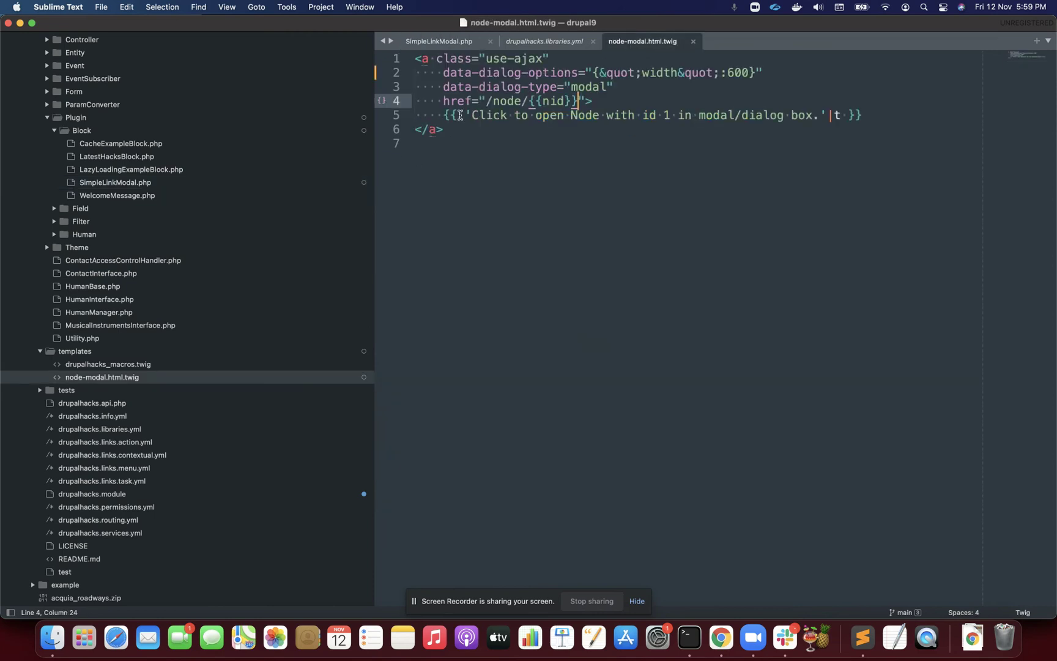
click(440, 43)
key(super+s)
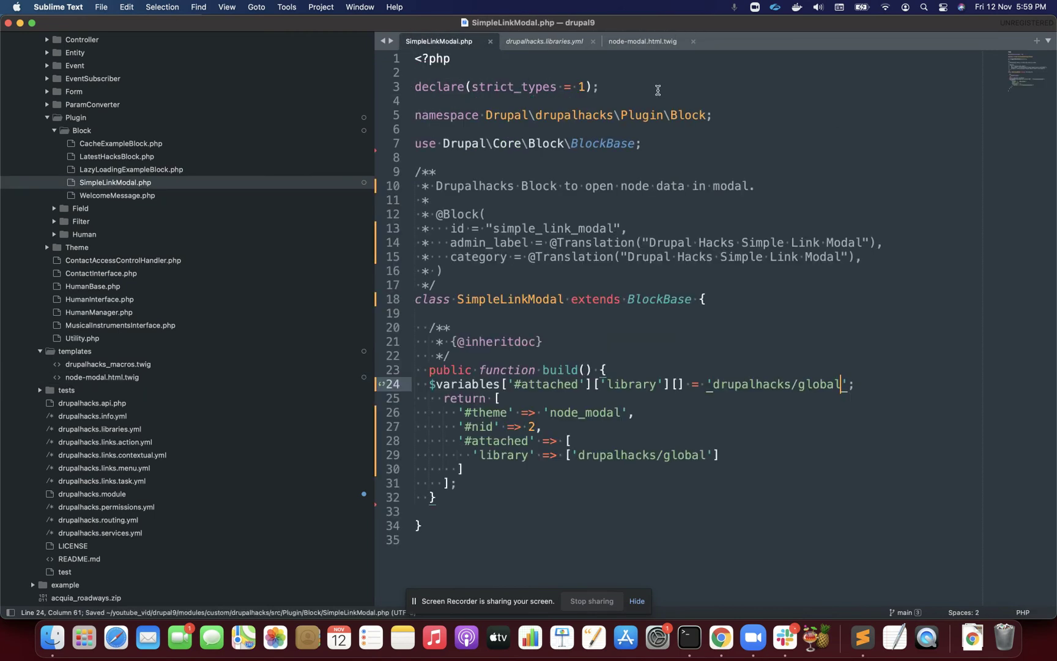
click(643, 42)
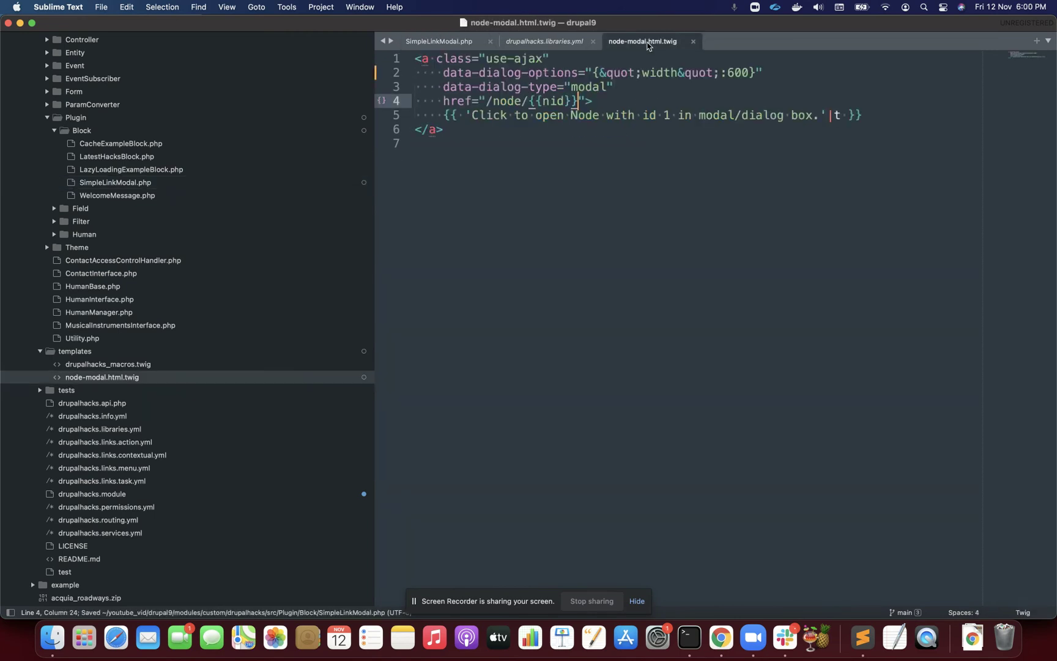
click(588, 165)
key(super+Tab)
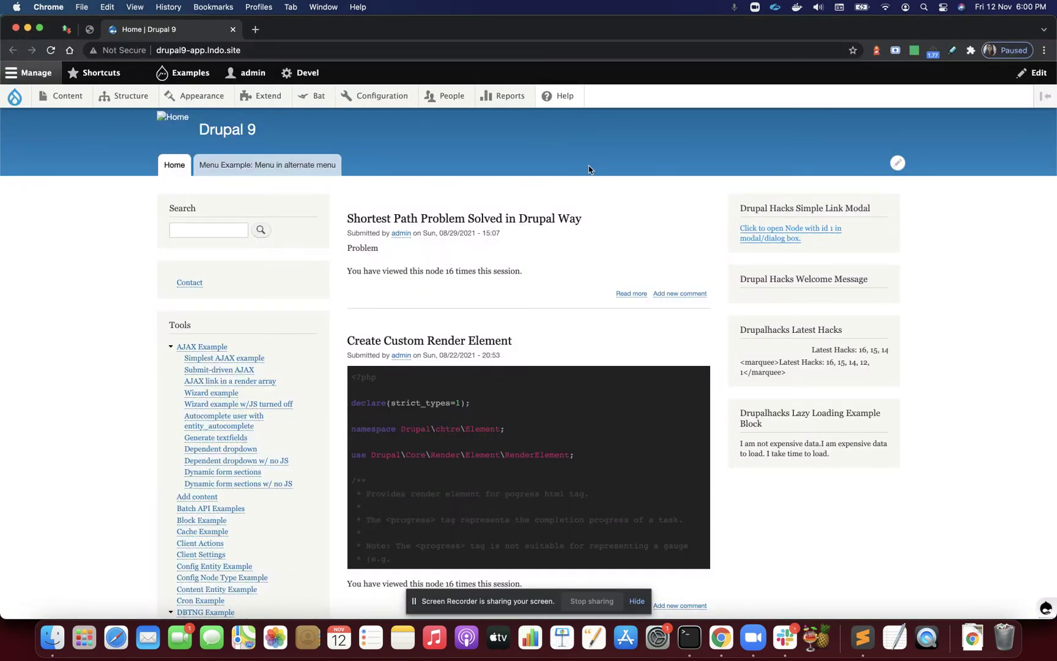
- Reload the Drupal home page and open node 2 in the 600px modal from the sidebar block
key(super+r)
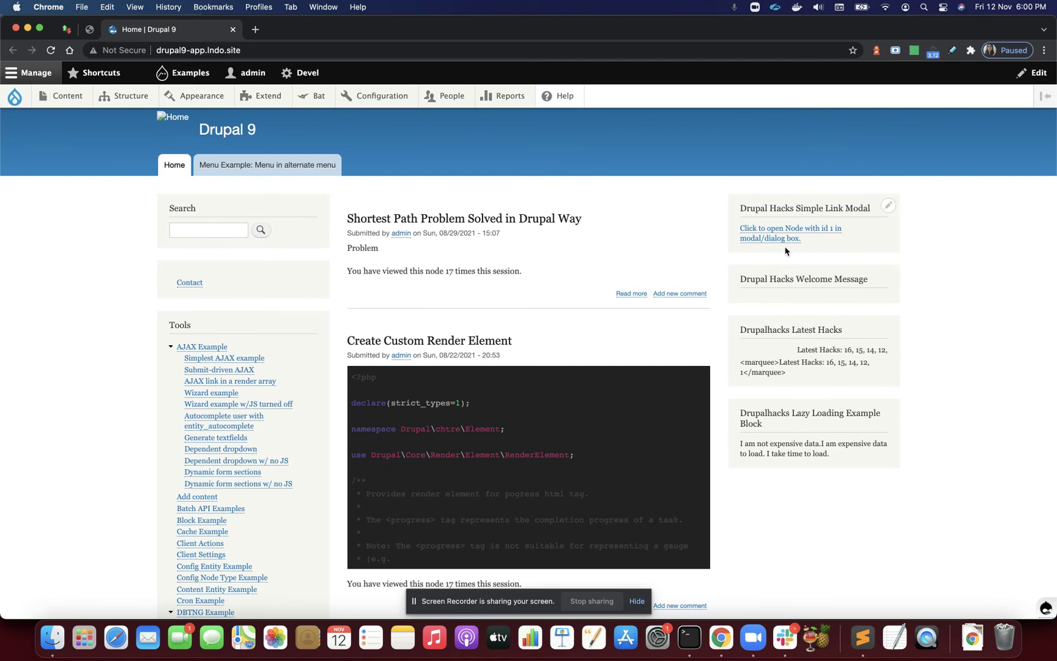
click(789, 241)
mouse_move(575, 229)
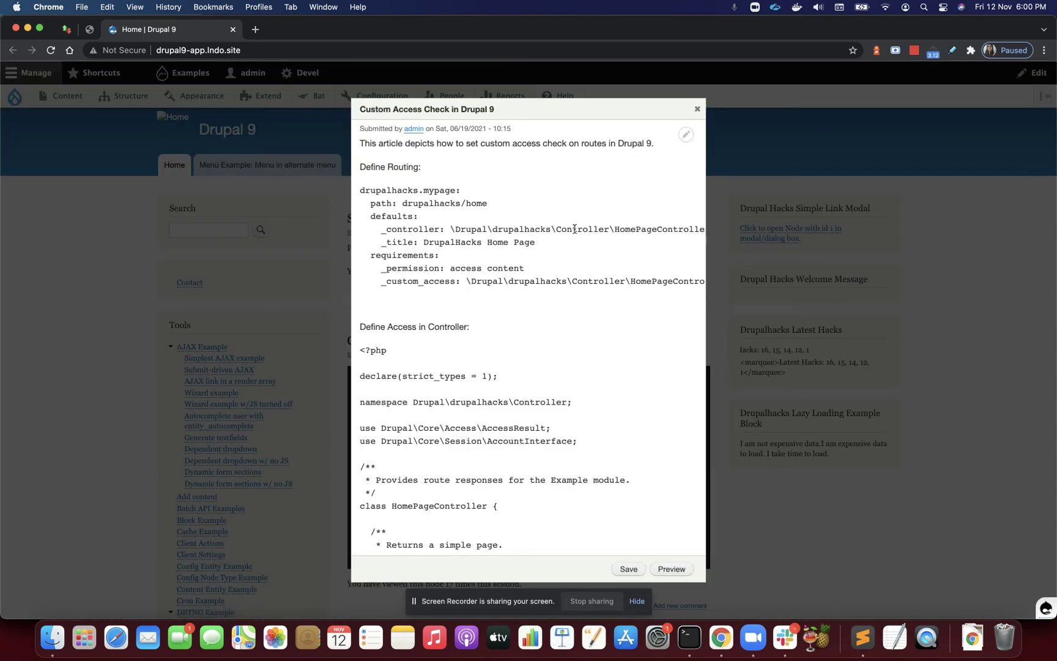
scroll(502, 265, down, 5)
scroll(502, 265, up, 5)
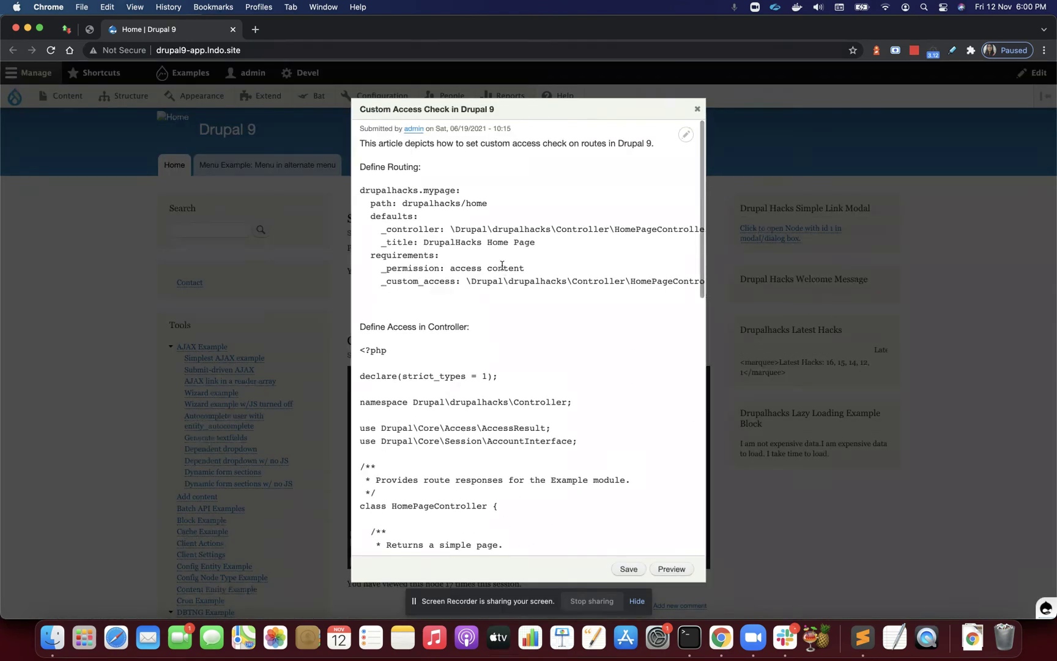
key(super+Tab)
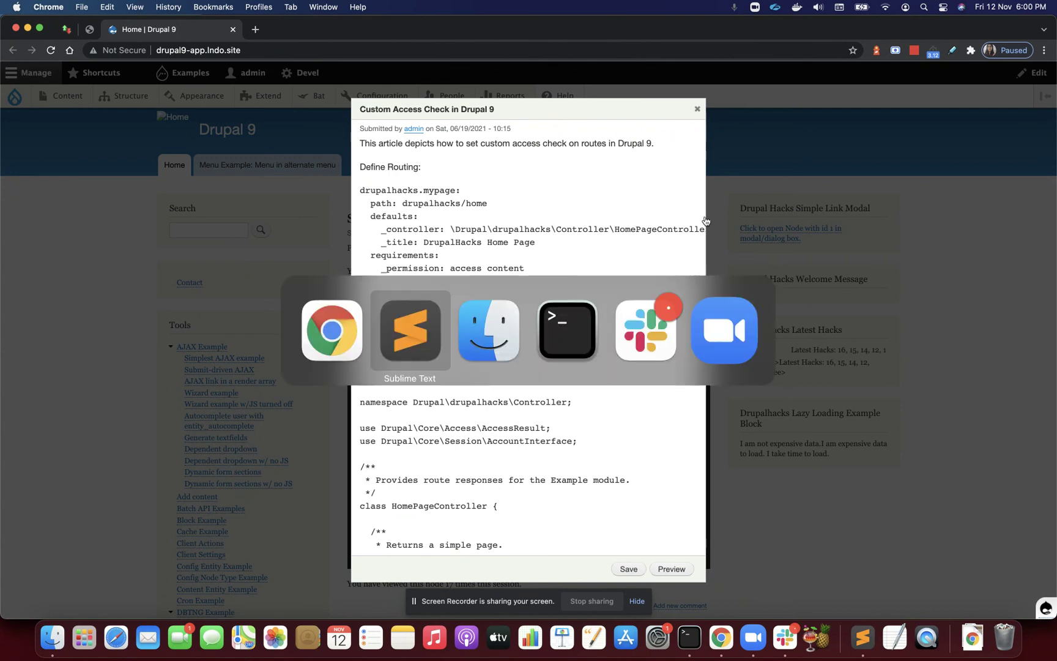
click(734, 72)
- Change the template's dialog width from 600 to 800 and save
key(BackSpace)
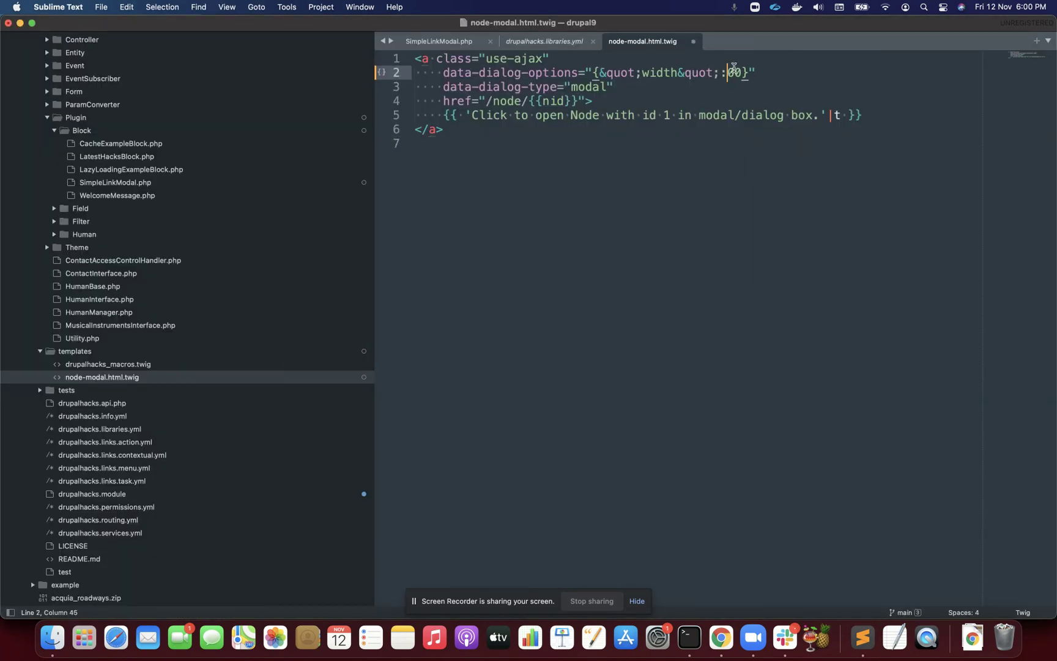
text(8)
key(super+s)
- Reload the Drupal page, open node 2 in the 800px modal, and submit its form
key(super+Tab)
key(super+r)
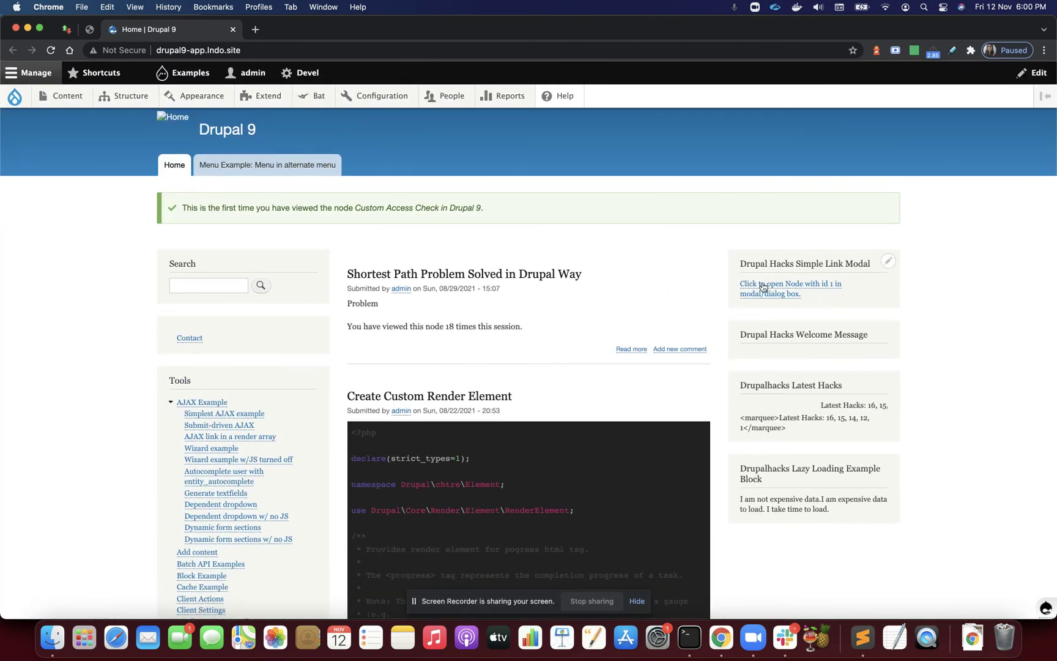
click(755, 286)
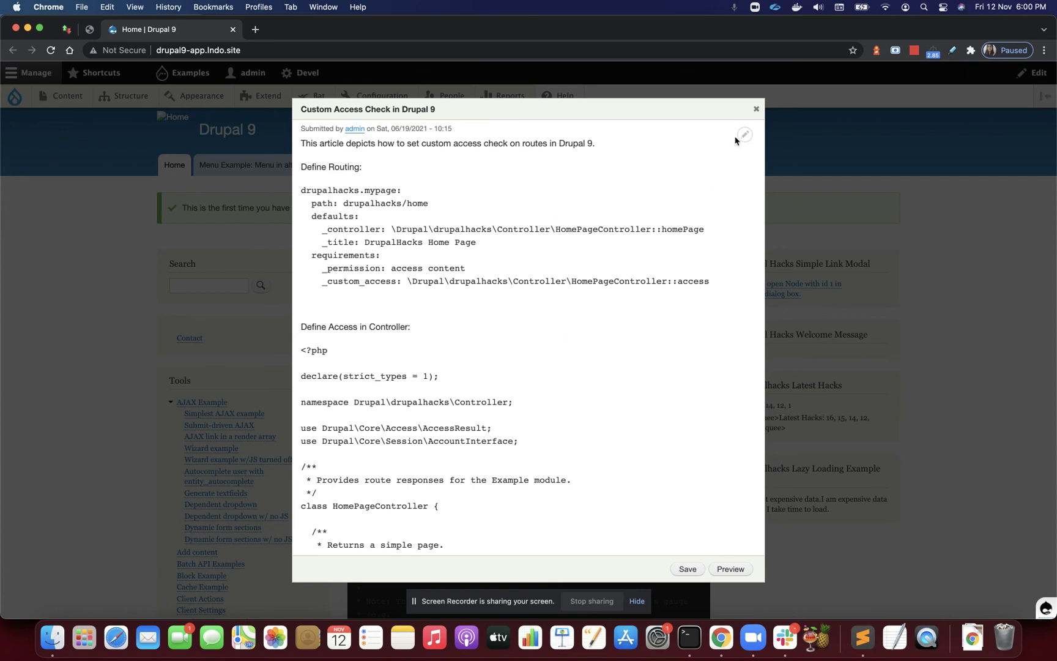
click(699, 574)
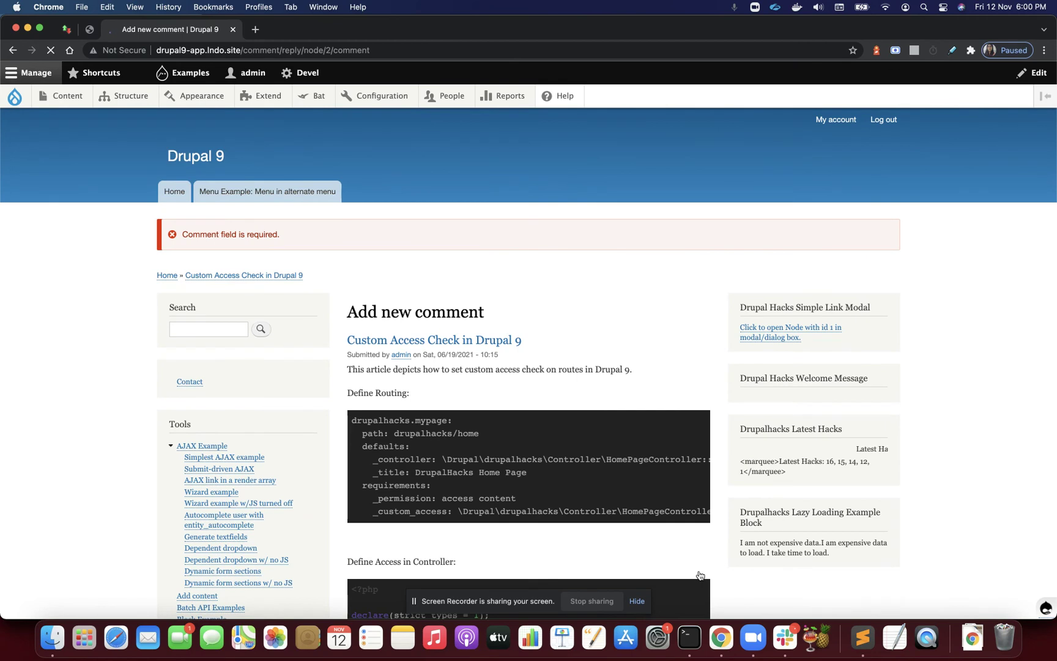
key(super+Tab)
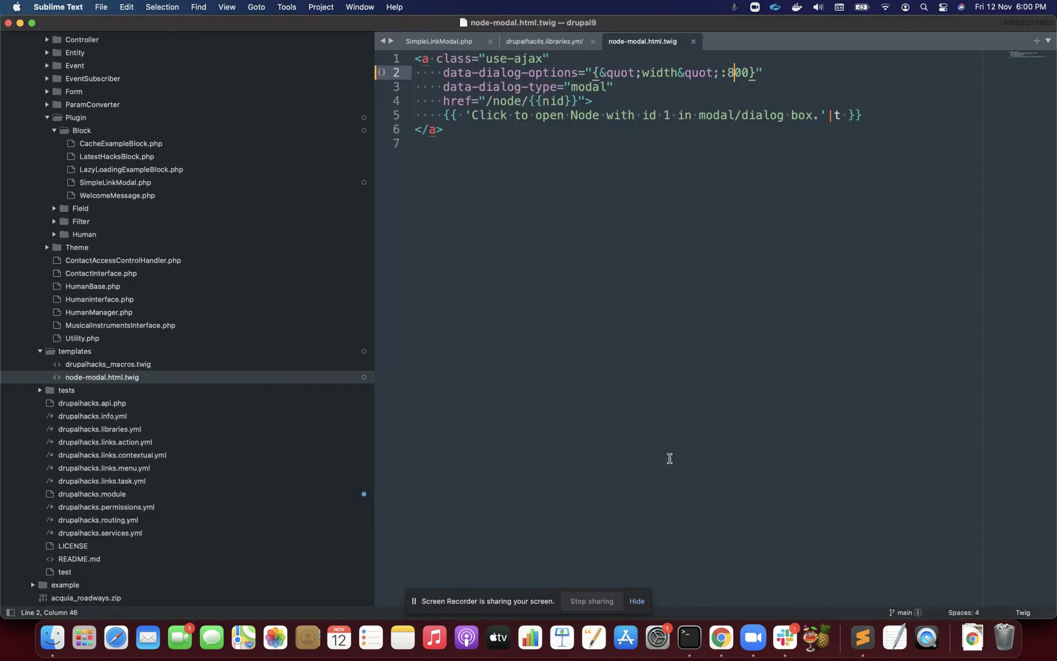
key(super+Tab)
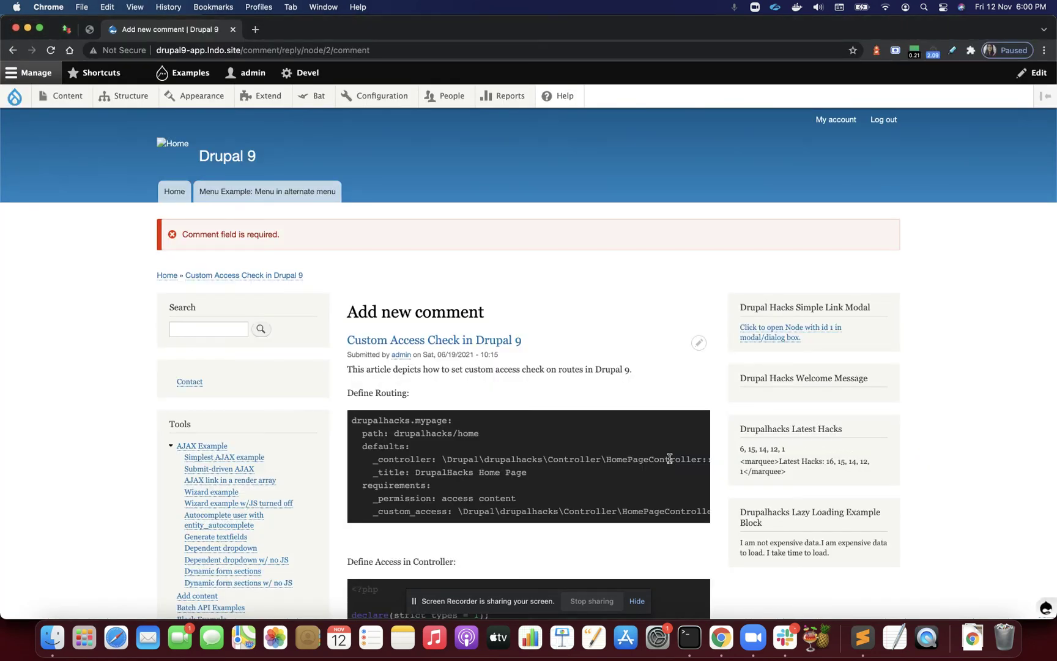
key(super+Tab)
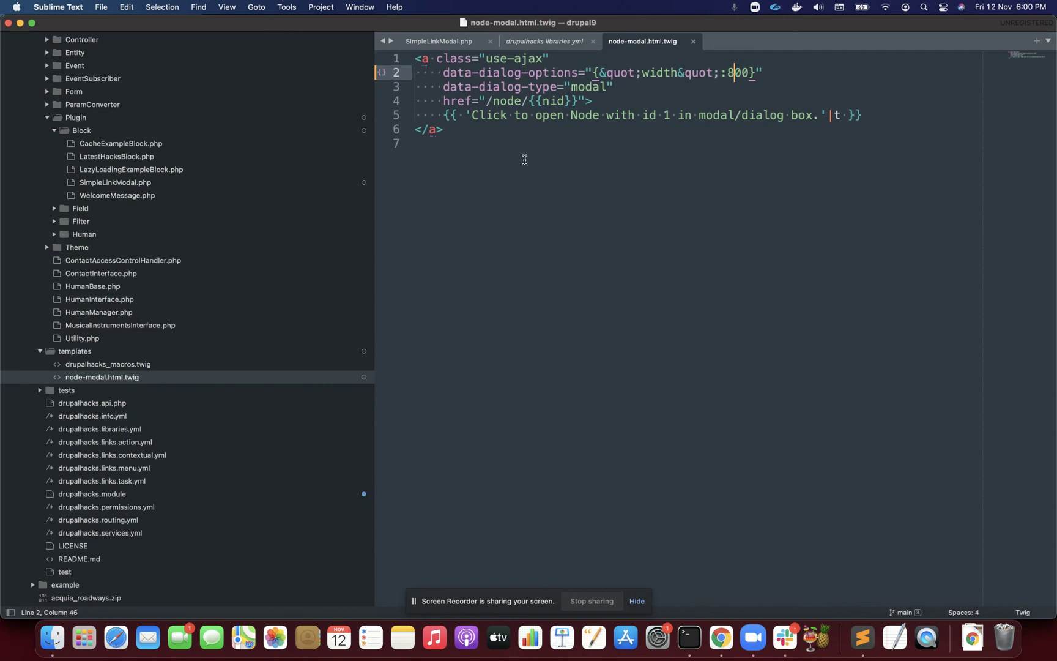
key(super+Tab)
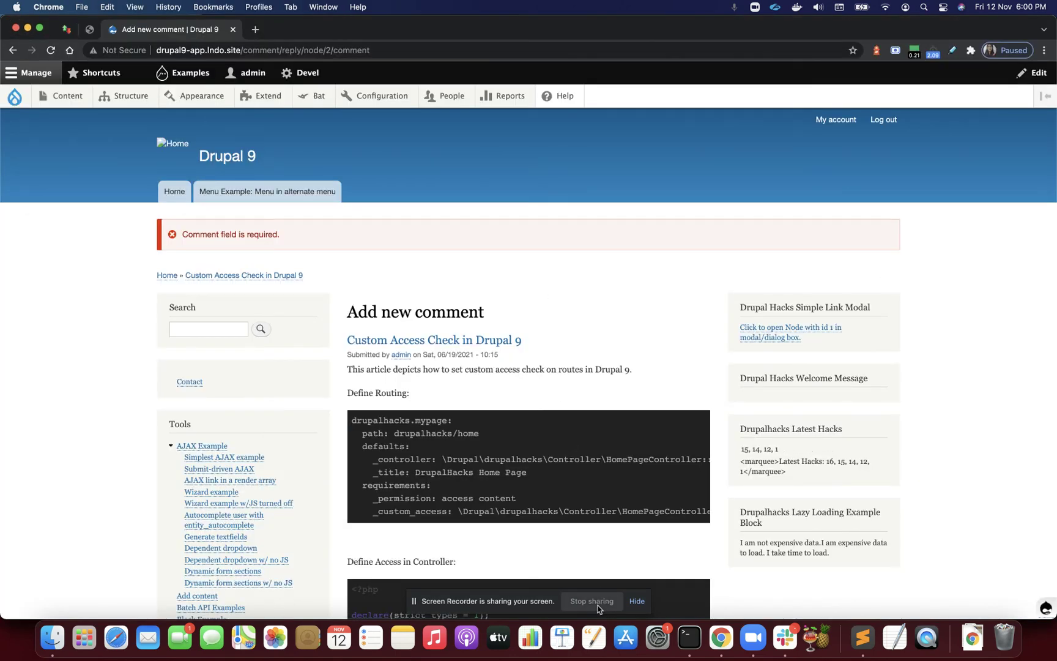